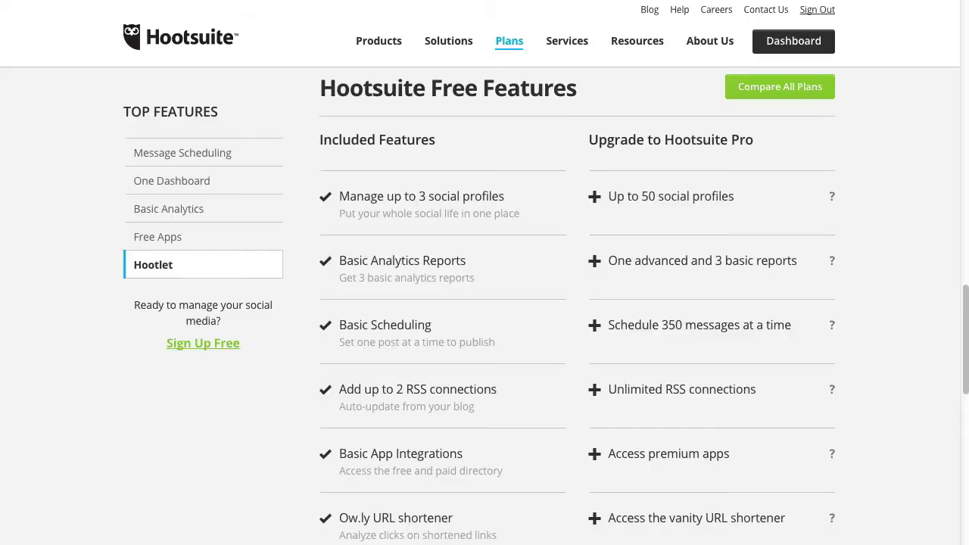
Open the comparison of all Hootsuite plans and examine the Free, Pro and Enterprise features and pricing.
mouse_move(510, 44)
click(782, 95)
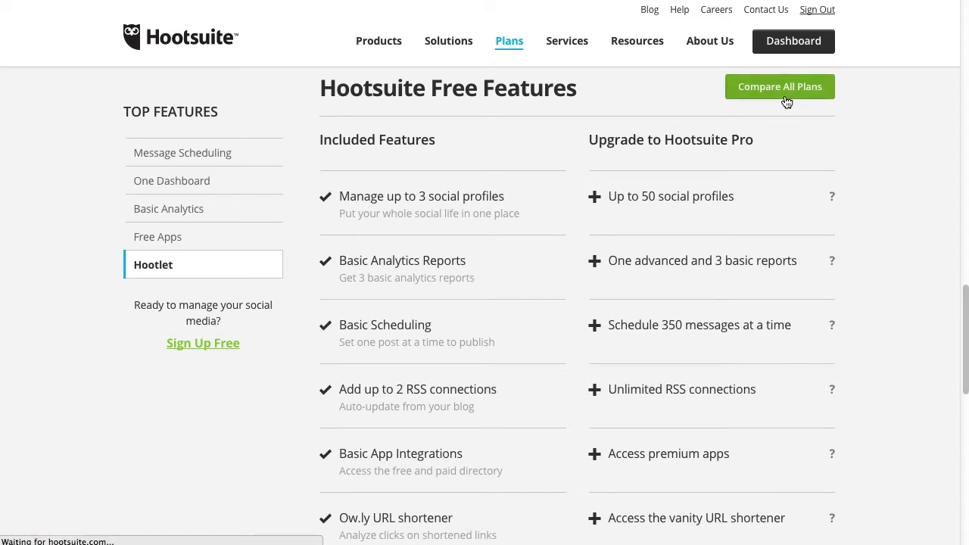
scroll(768, 333, down, 4)
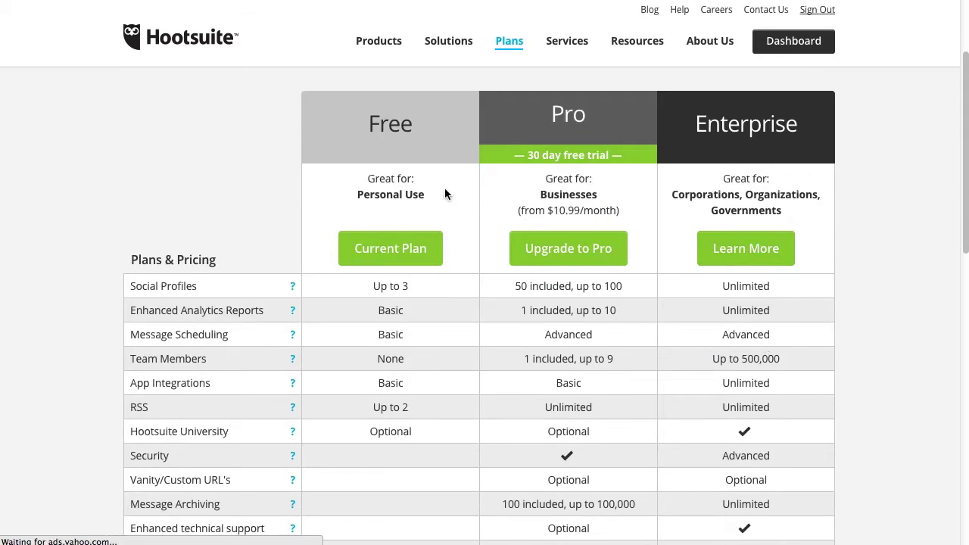
scroll(734, 252, down, 5)
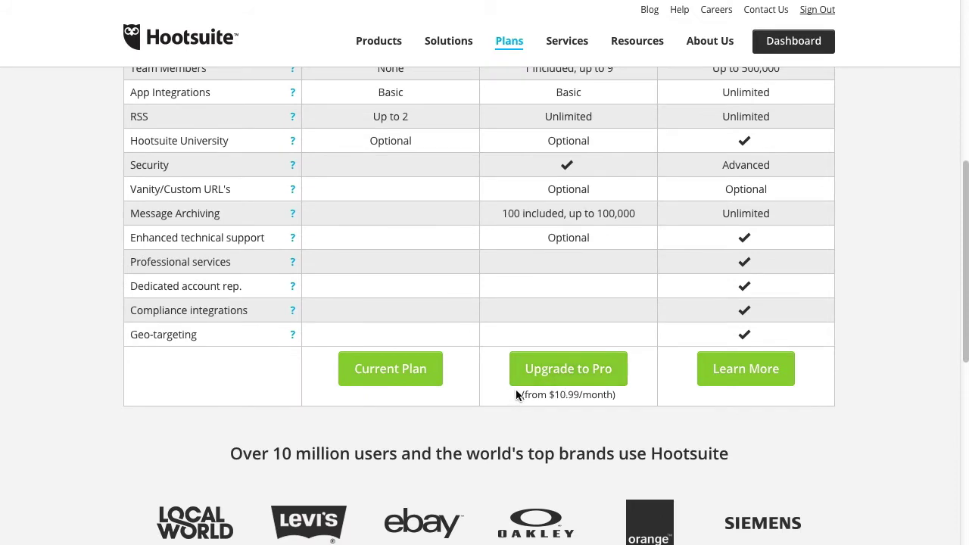
scroll(596, 367, up, 5)
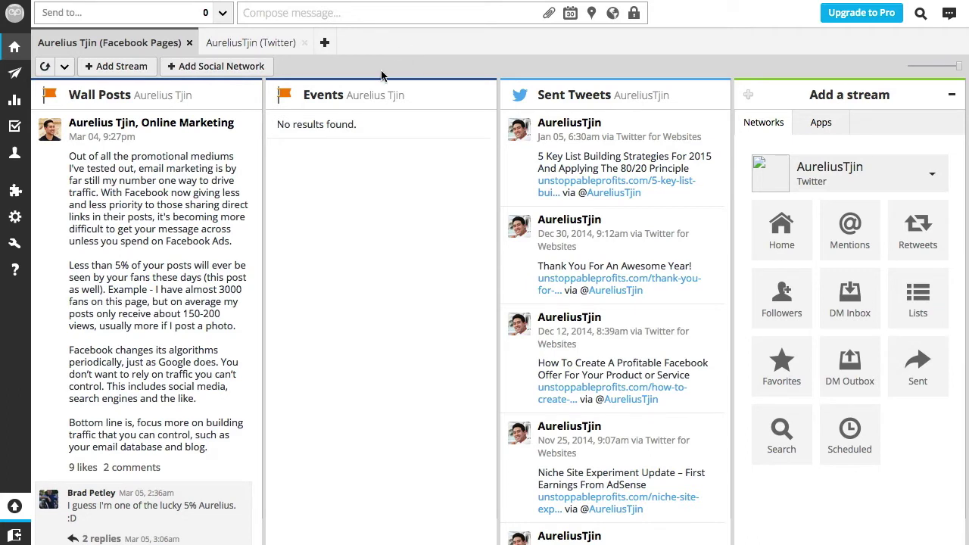
Connect a LinkedIn profile without following Hootsuite, allow account access, and finish the import without adding any groups.
click(215, 67)
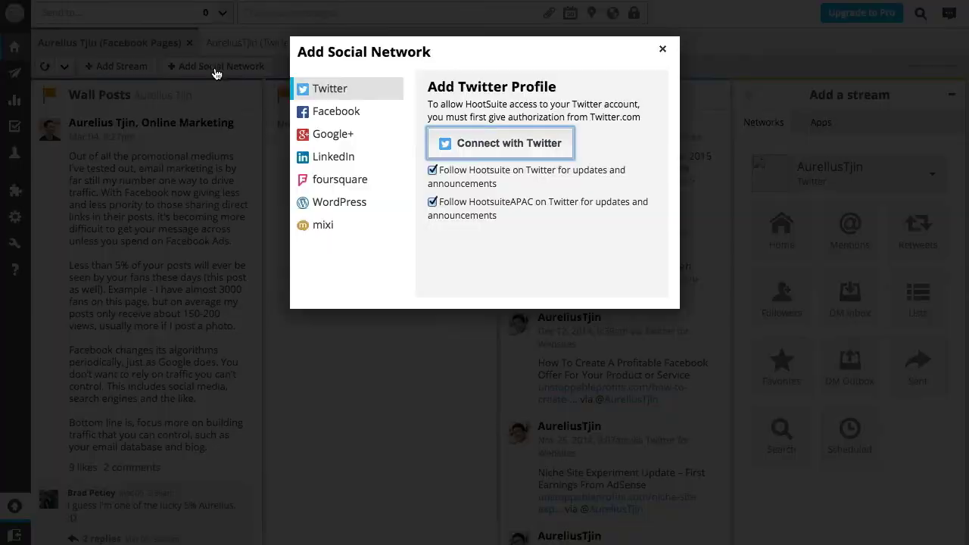
click(338, 165)
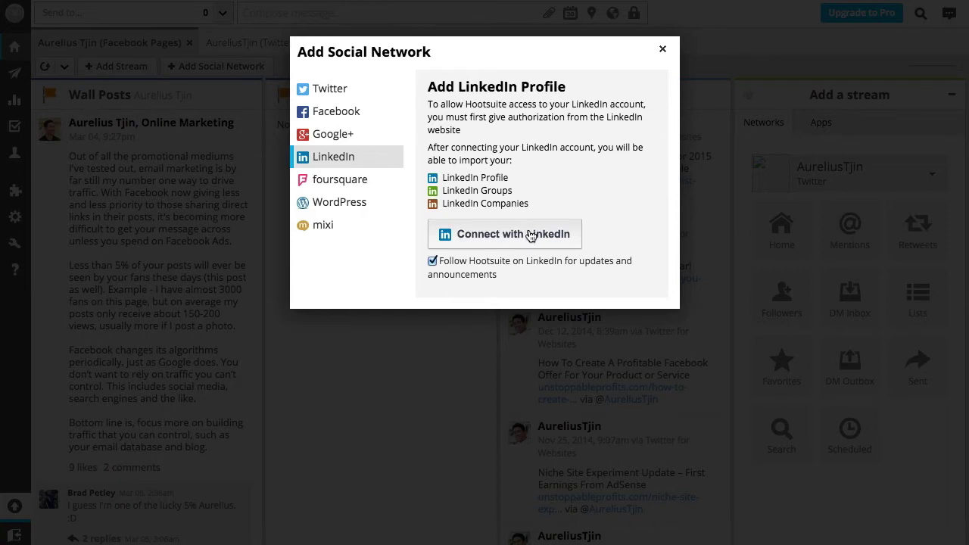
click(432, 262)
click(553, 240)
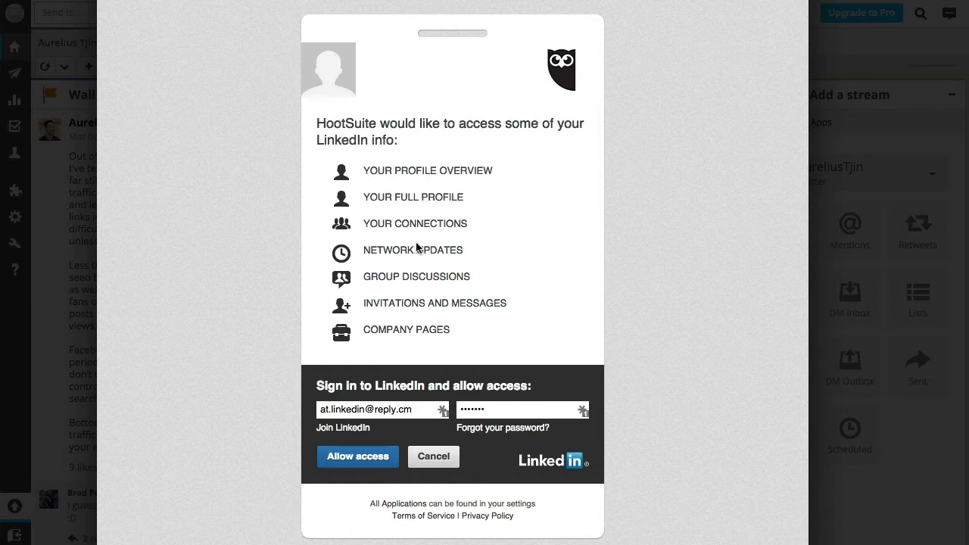
mouse_move(415, 253)
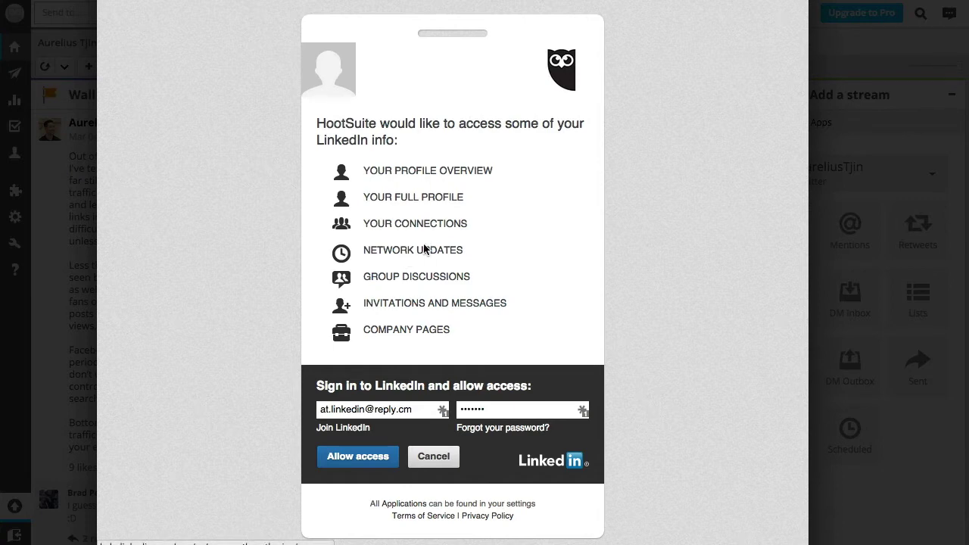
click(361, 462)
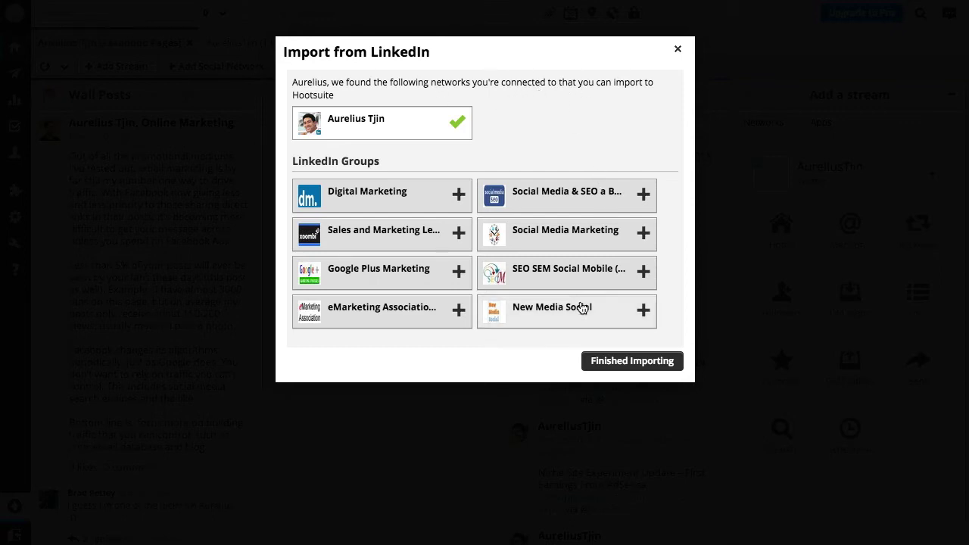
click(626, 362)
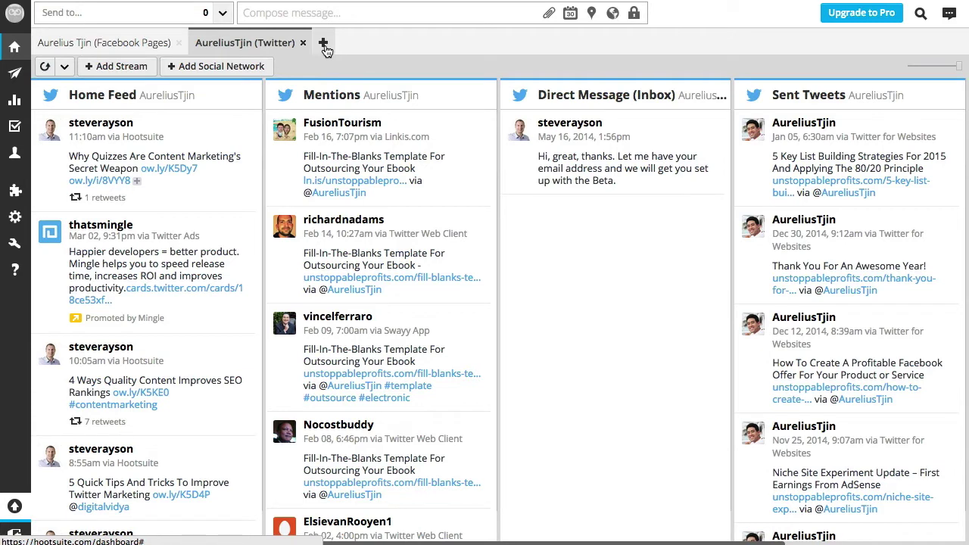
Create a dashboard tab named LinkedIn and add the LinkedIn profile's All Updates stream to it.
click(324, 45)
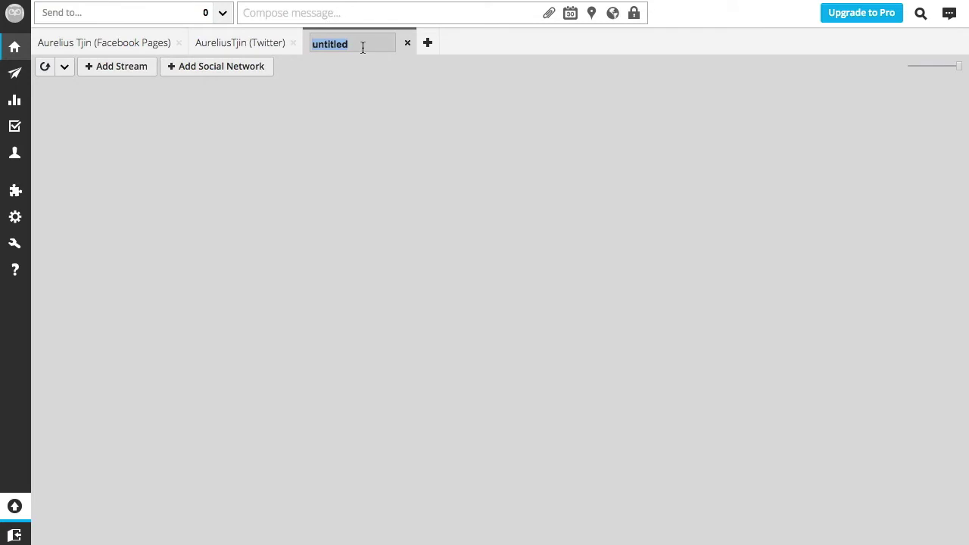
text(LinkedIn)
key(Return)
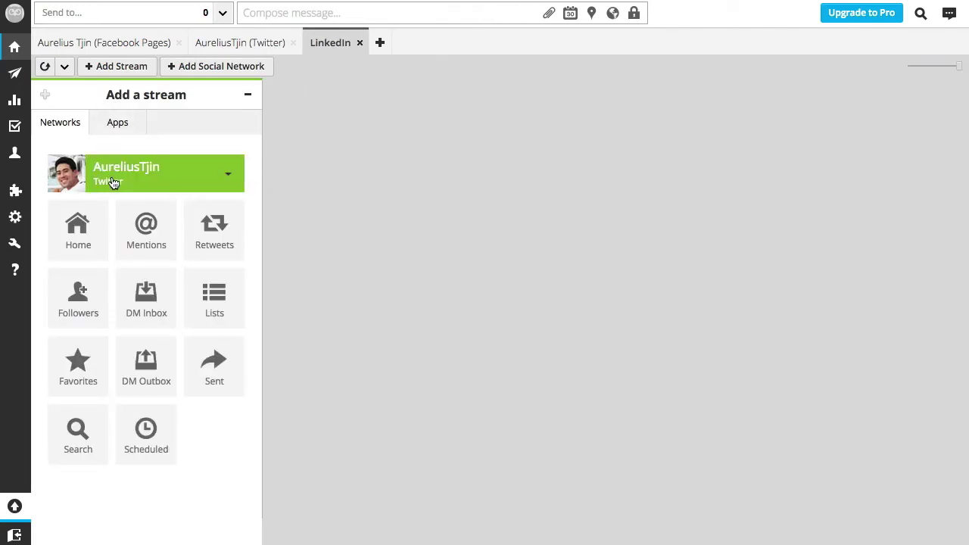
click(173, 185)
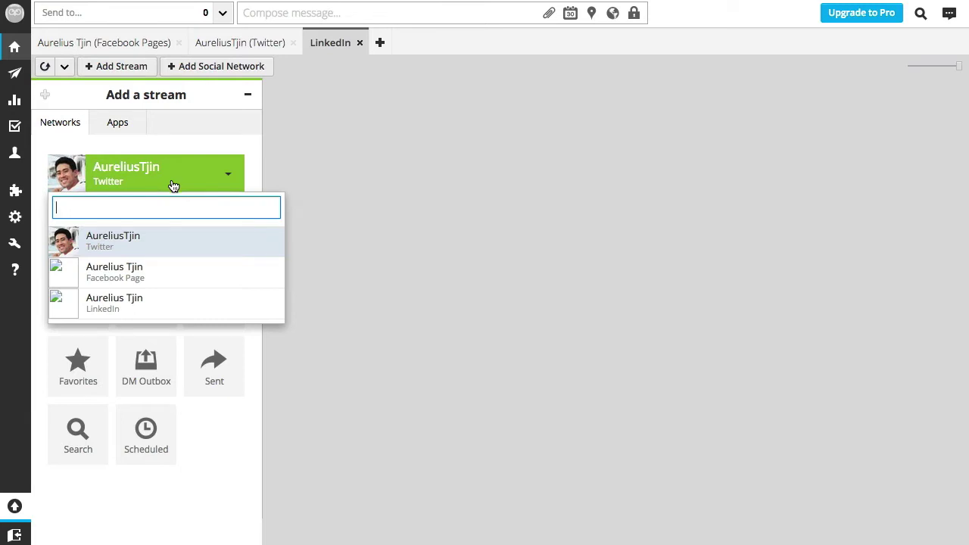
click(128, 309)
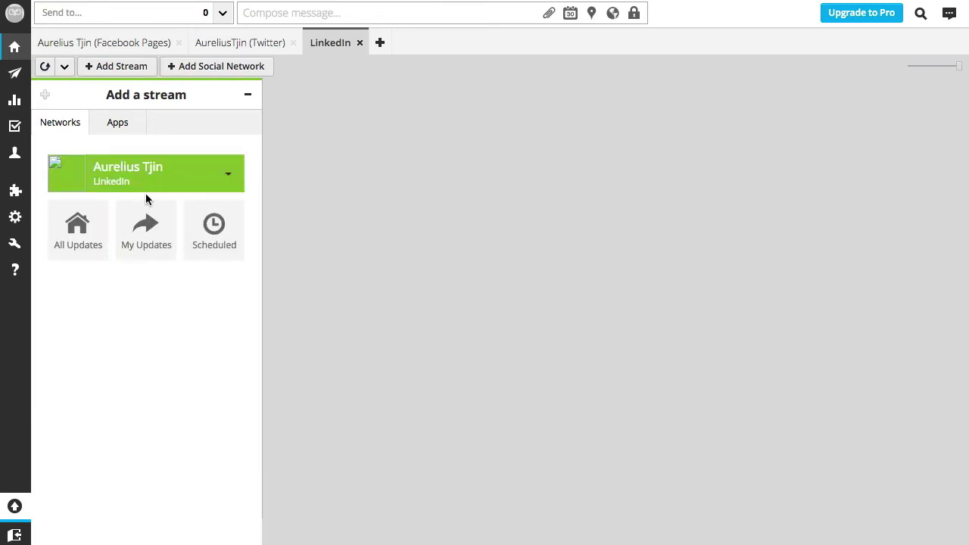
click(73, 236)
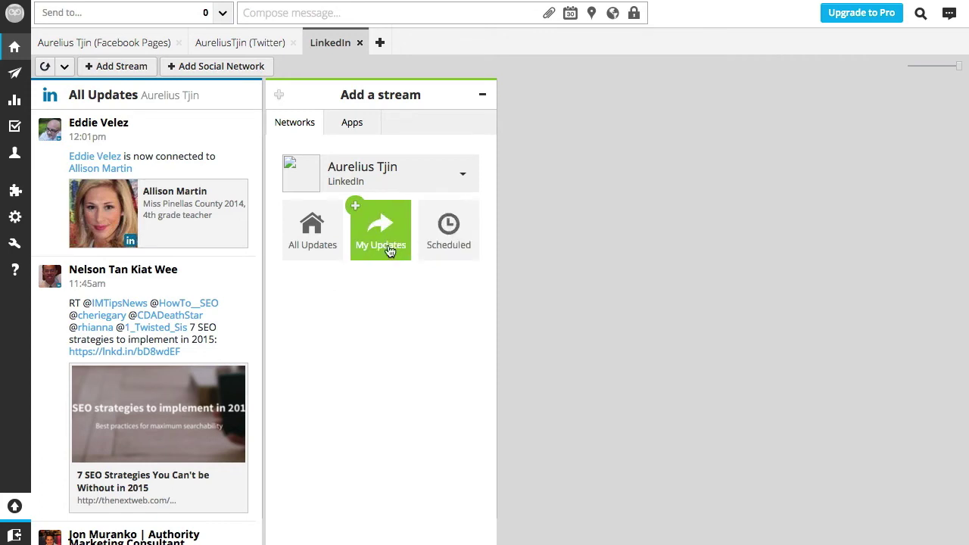
Switch to the Facebook Pages tab and compose a message reading "Update #1".
click(239, 47)
click(136, 43)
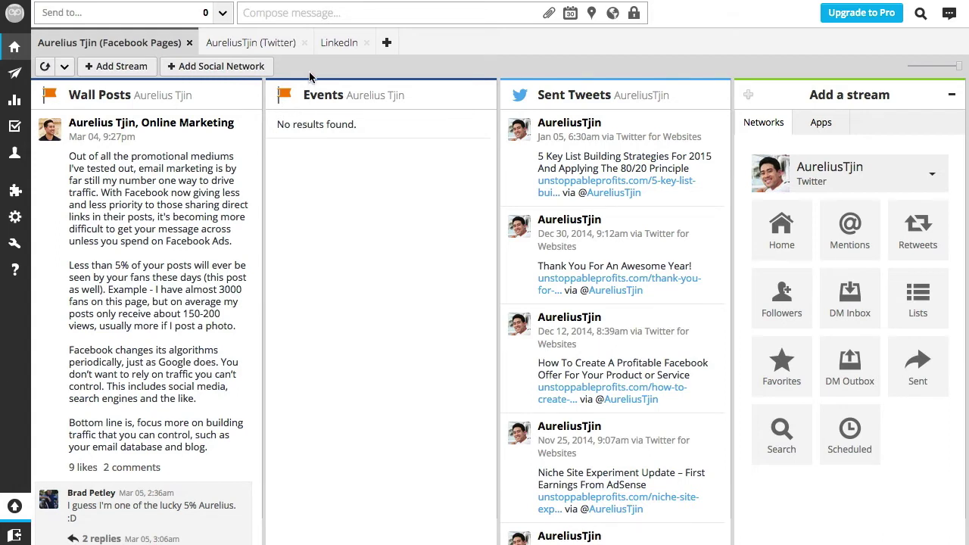
click(311, 14)
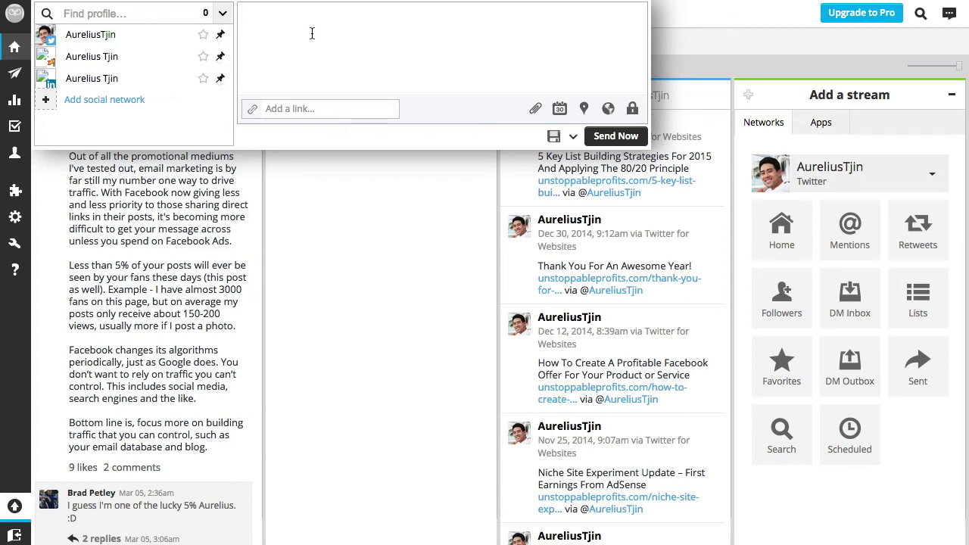
text(te #1)
click(334, 110)
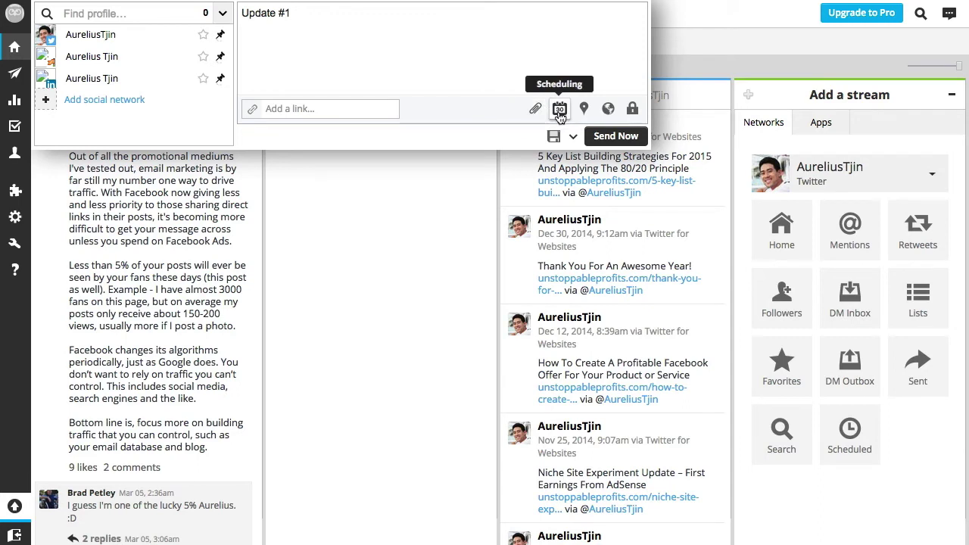
Set the message's schedule to 2015-03-17 at 5:00 PM and enable the email notification for when it is sent.
click(559, 111)
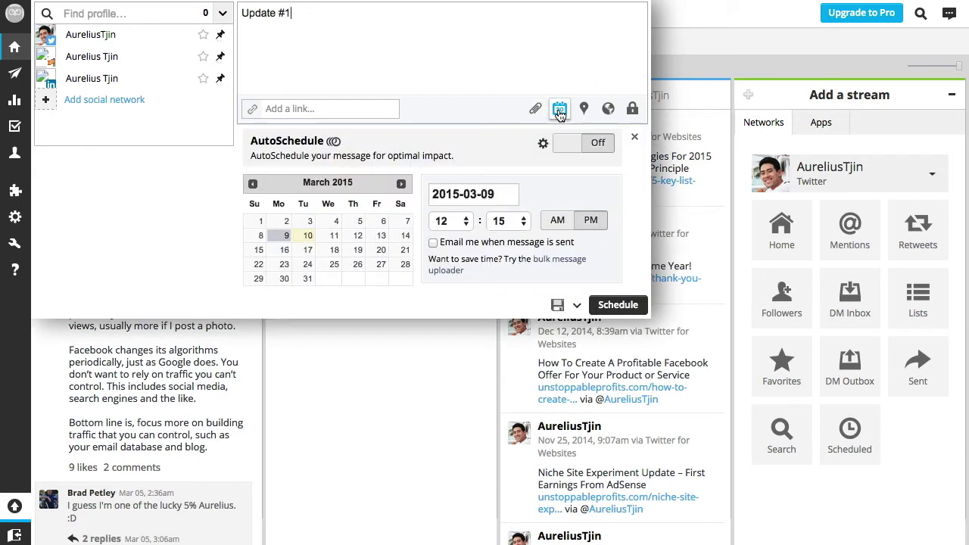
click(305, 252)
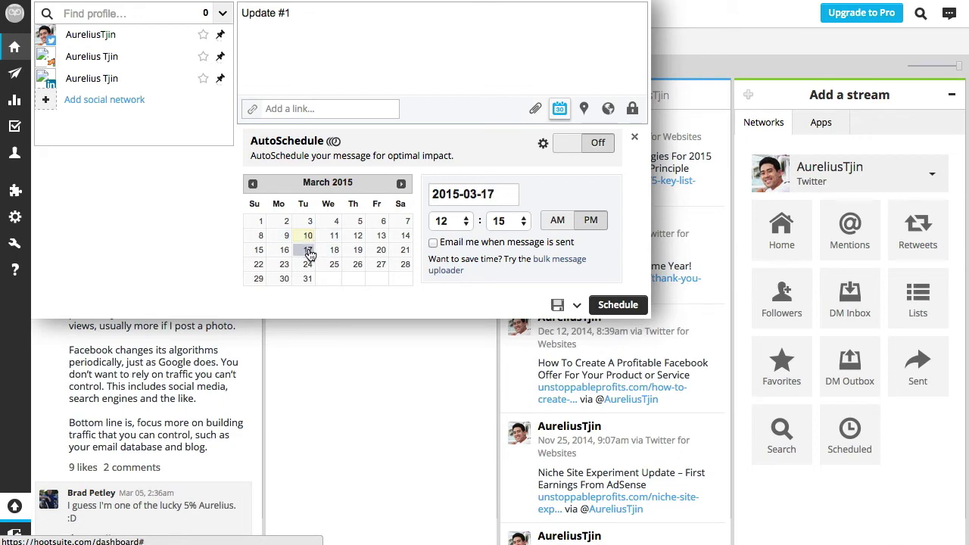
click(458, 225)
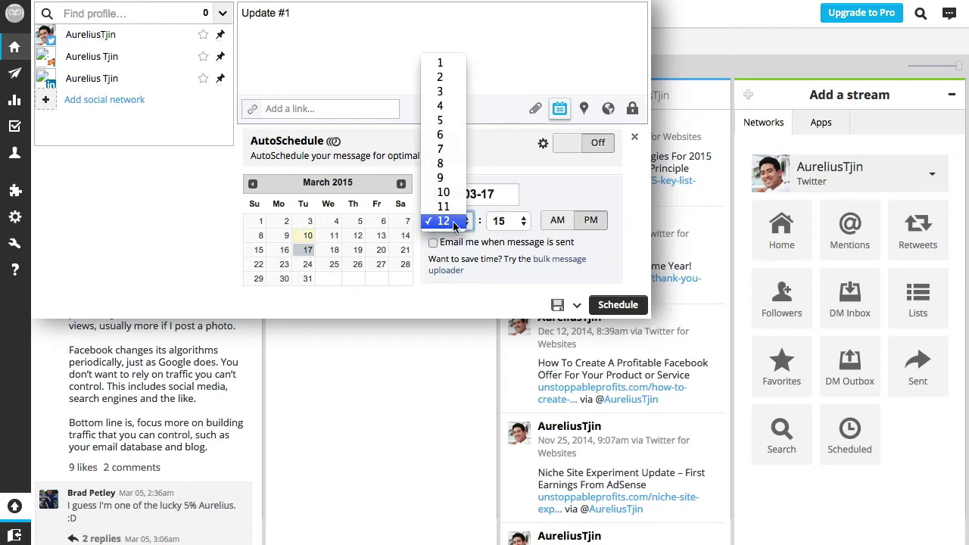
click(450, 121)
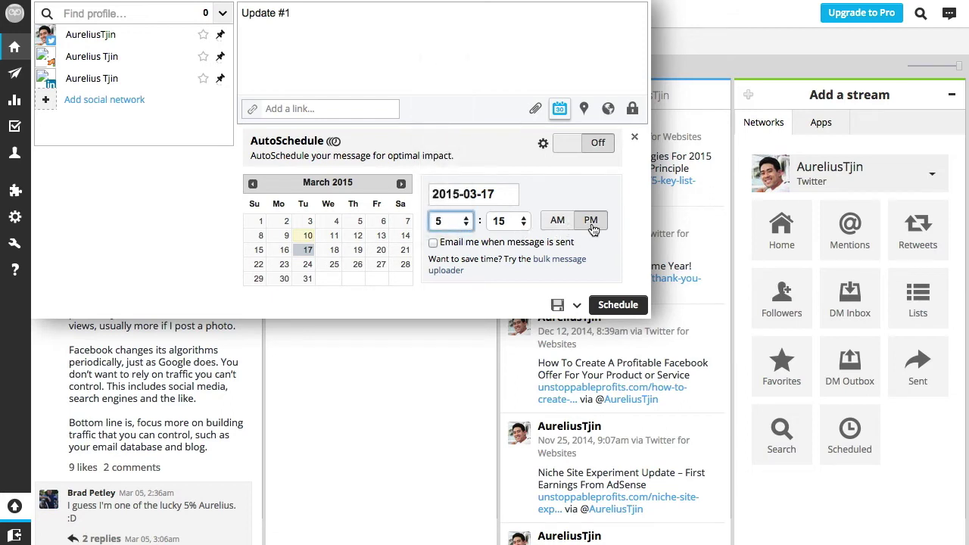
click(528, 223)
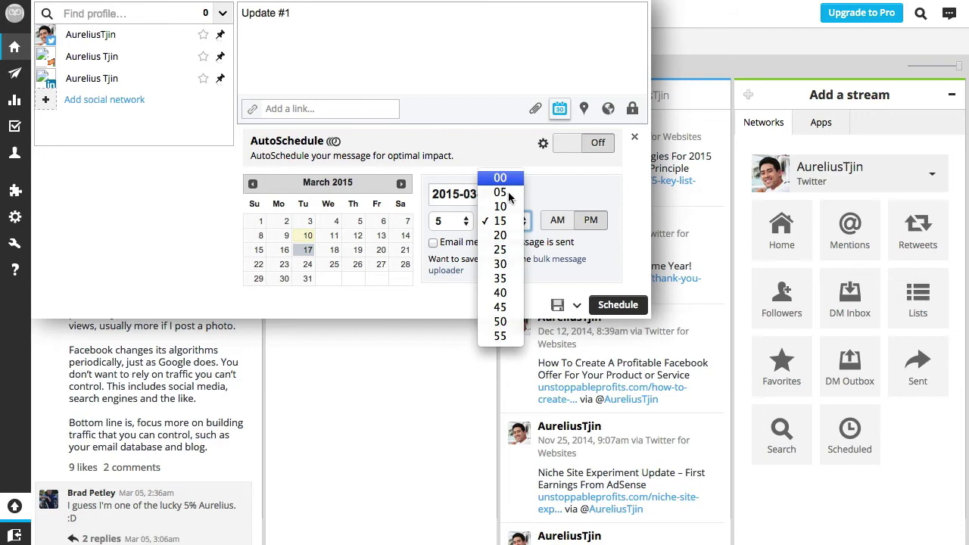
click(499, 178)
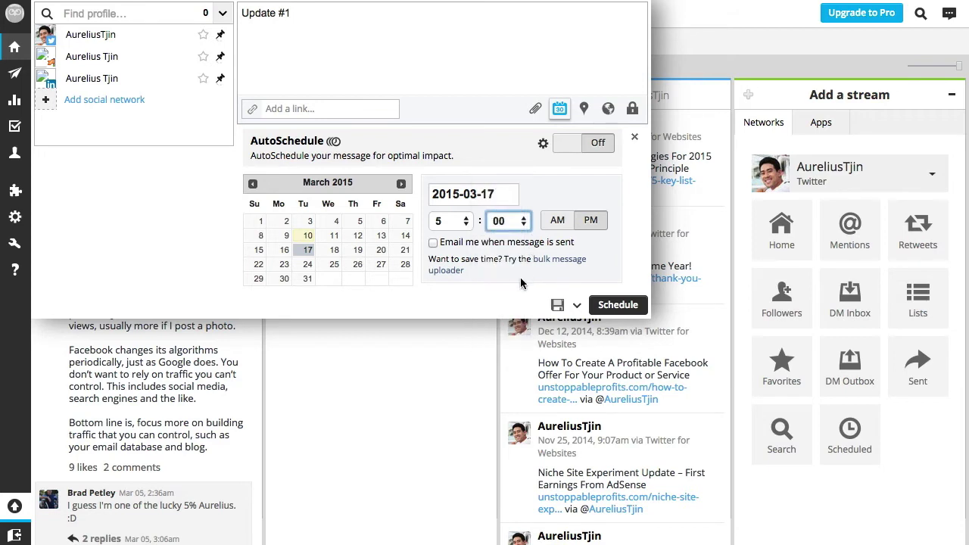
click(433, 242)
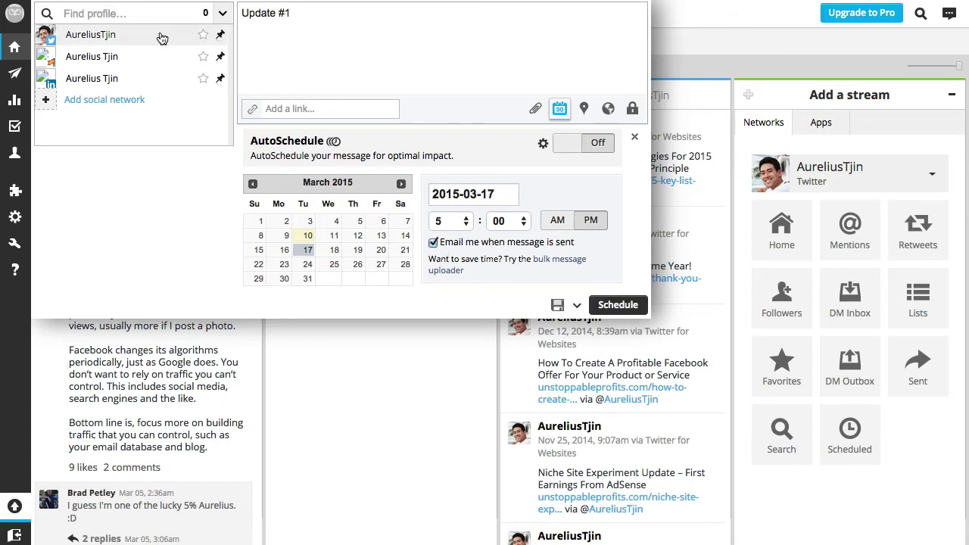
Select the Twitter, Facebook Page and LinkedIn profiles as recipients, and clear the message text.
click(320, 24)
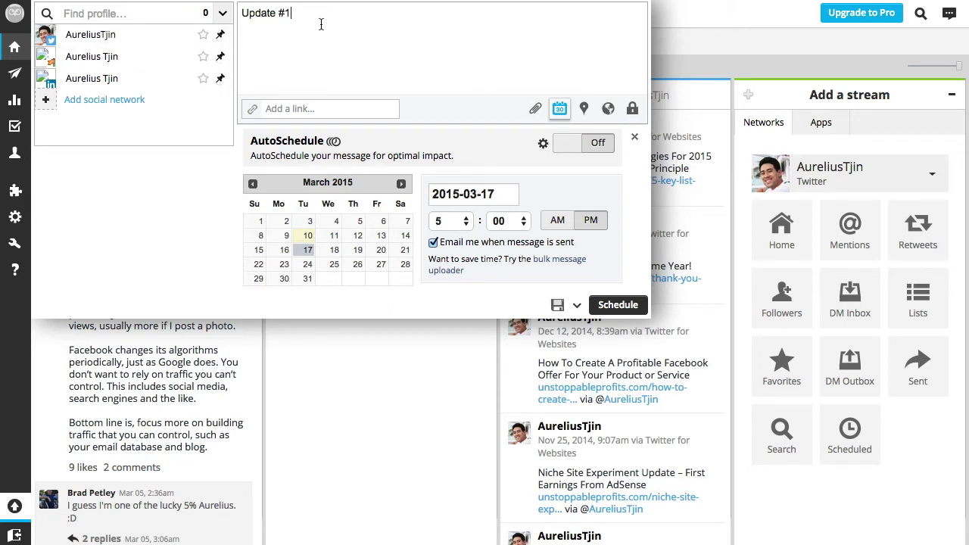
click(96, 36)
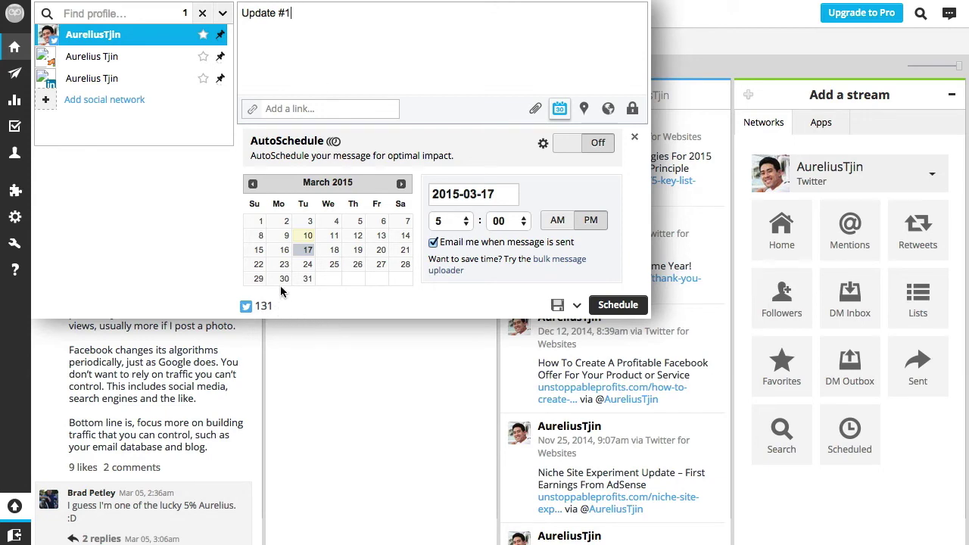
click(97, 62)
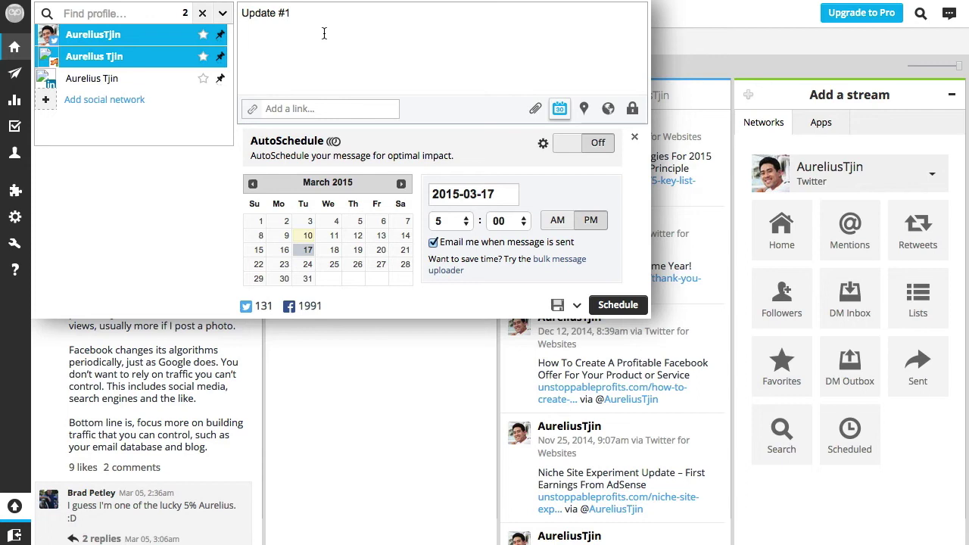
drag(328, 13, 227, 13)
key(BackSpace)
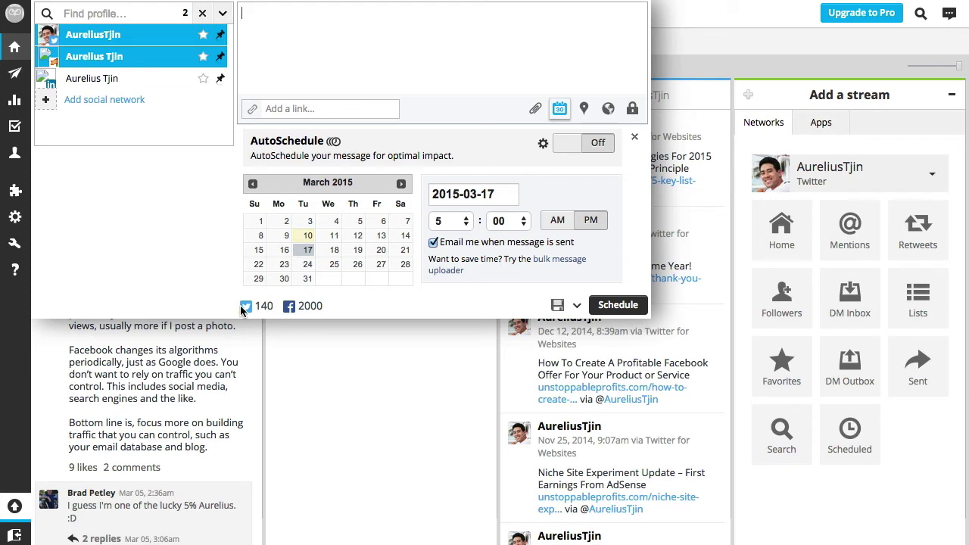
click(106, 83)
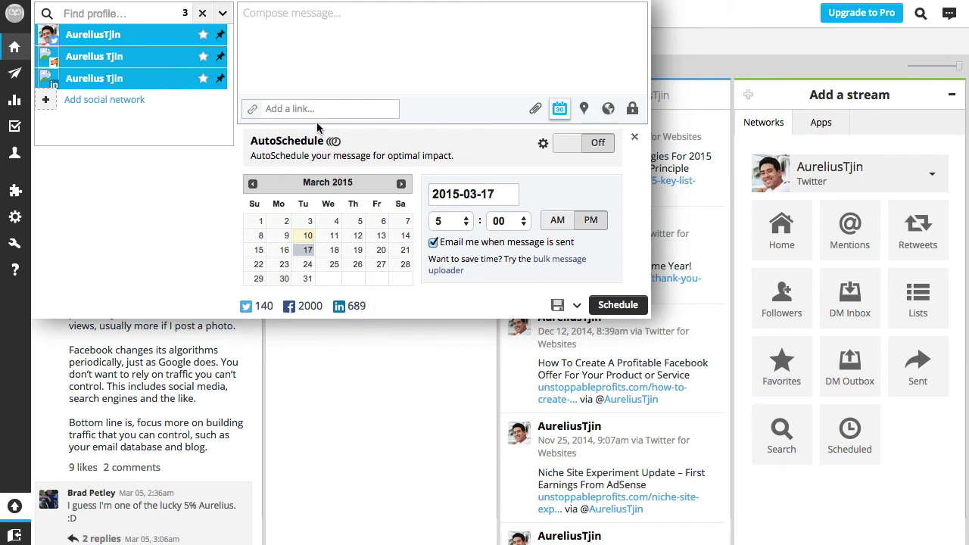
Enter "Update #1" as the message text for the three selected profiles.
click(339, 25)
text(Upda)
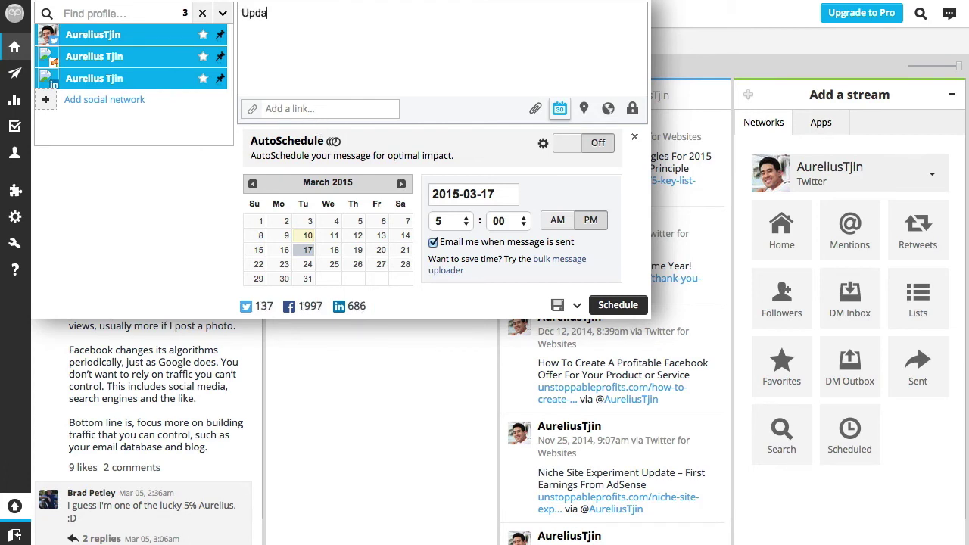
text(te #1)
Schedule the message to the selected profiles for the chosen date and time, with AutoSchedule left off.
click(559, 108)
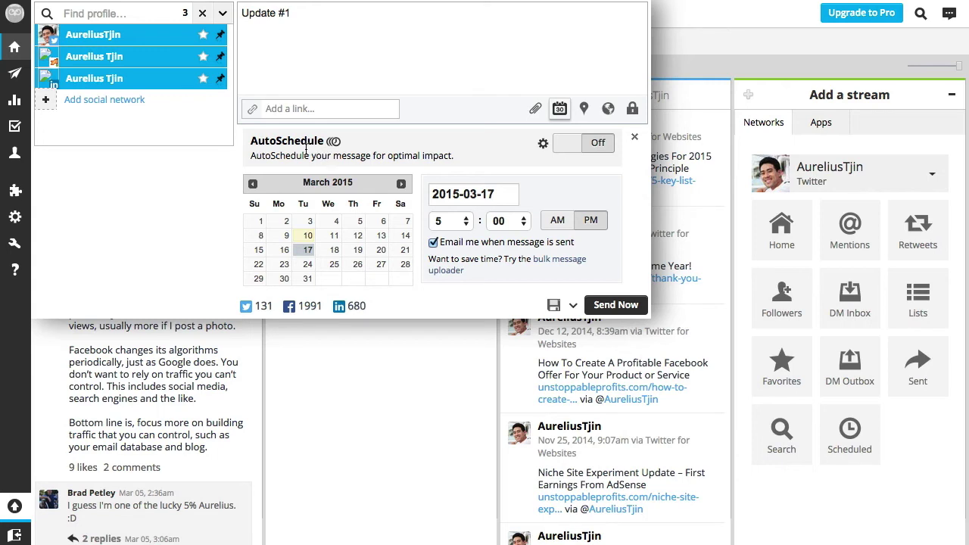
click(589, 144)
click(590, 145)
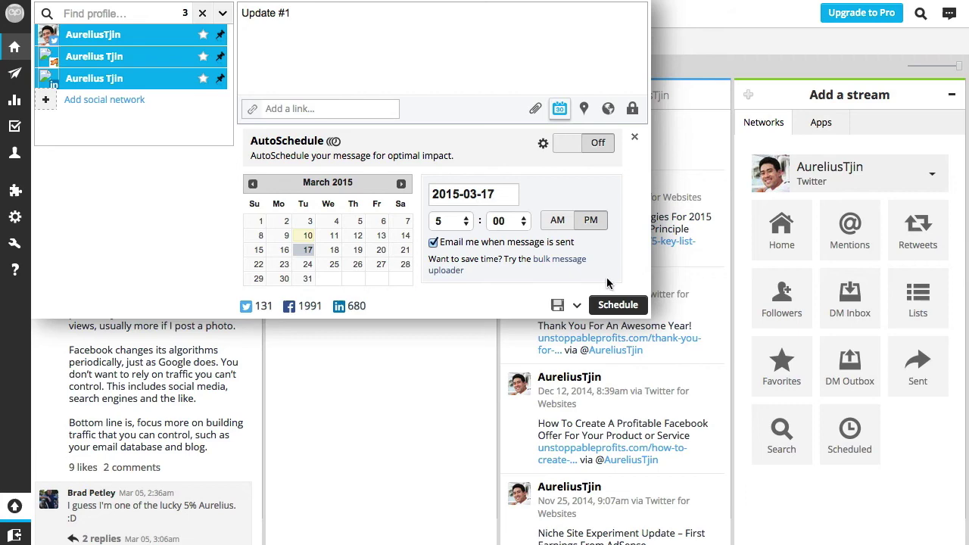
click(625, 309)
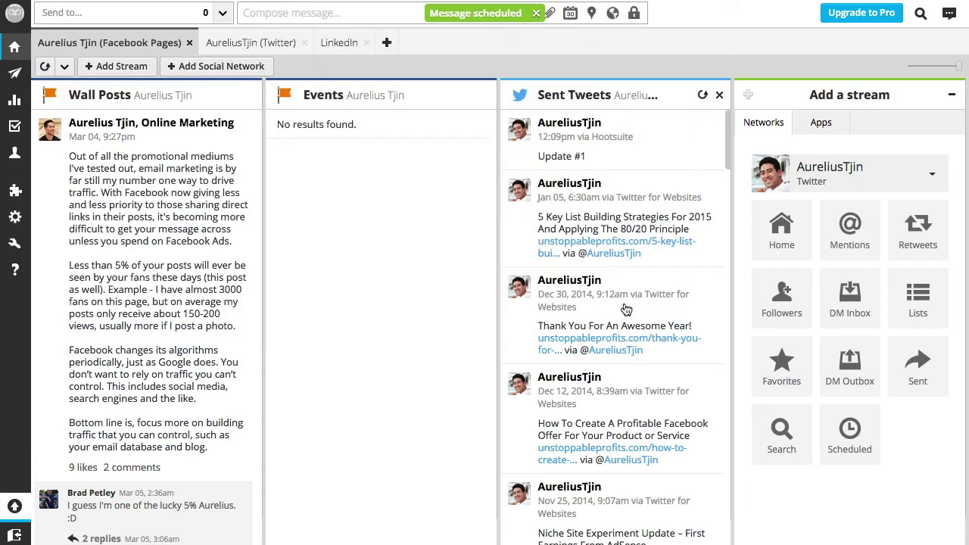
click(493, 20)
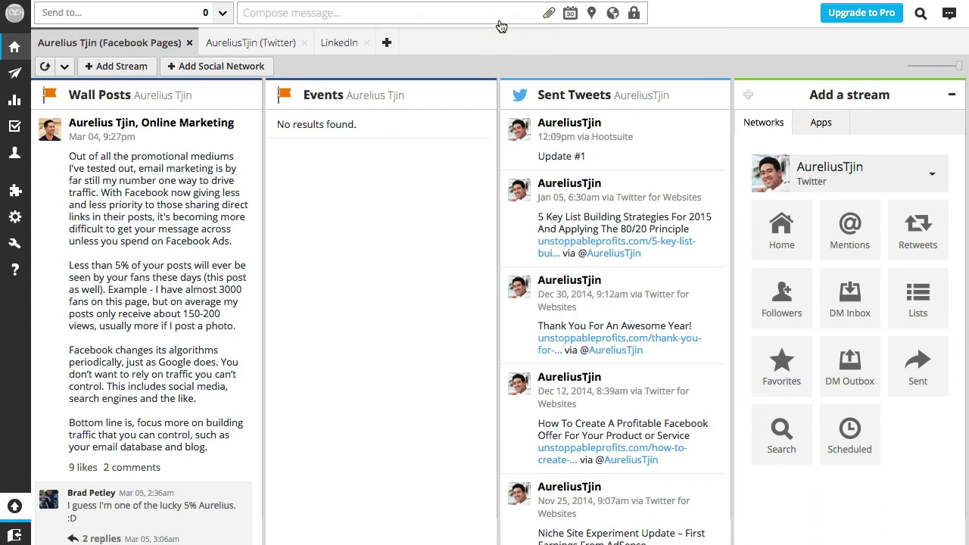
Add a Scheduled stream for the Twitter profile and another for the Facebook Page.
click(848, 437)
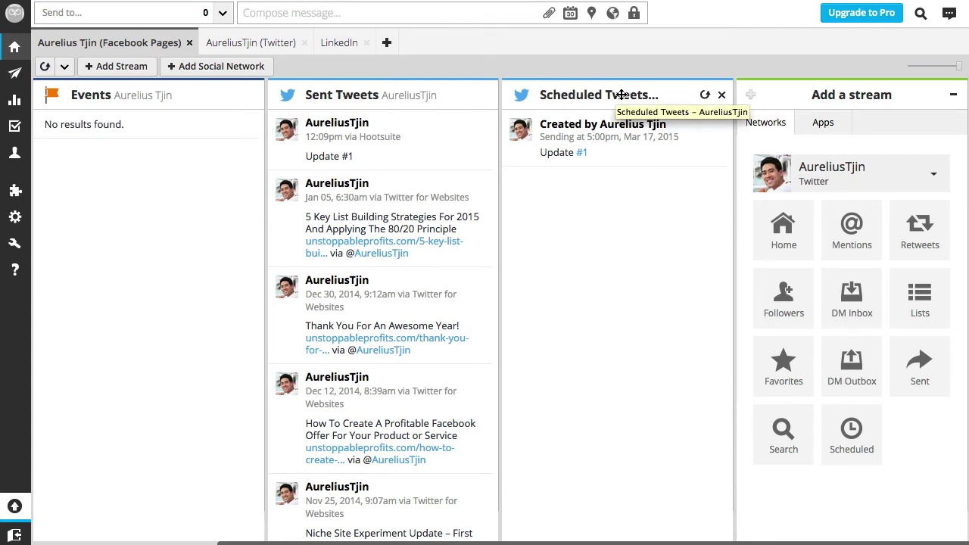
click(927, 176)
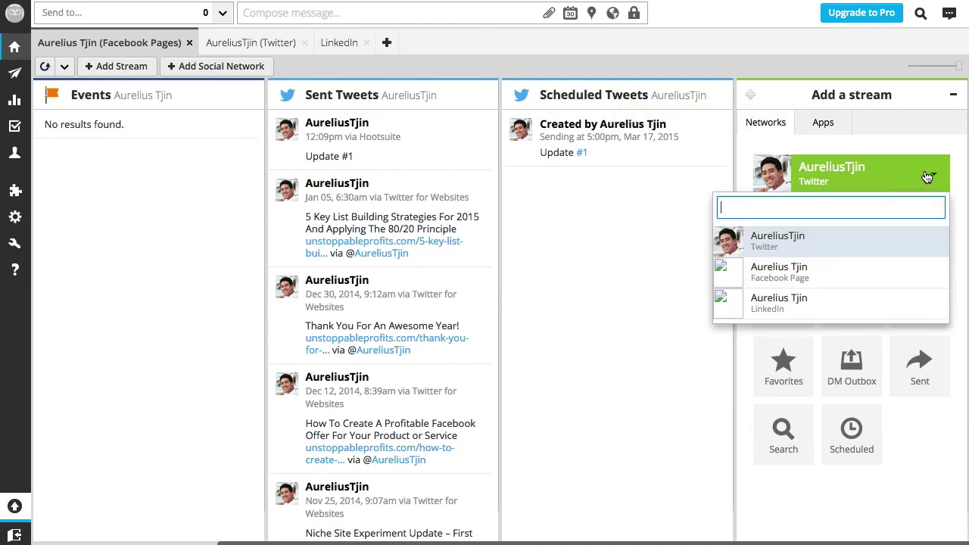
click(776, 272)
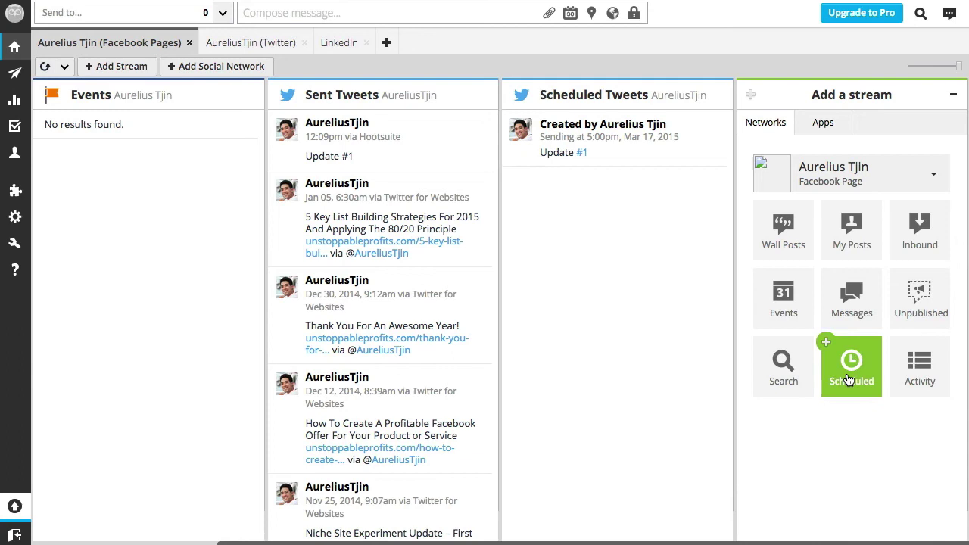
click(848, 380)
mouse_move(623, 148)
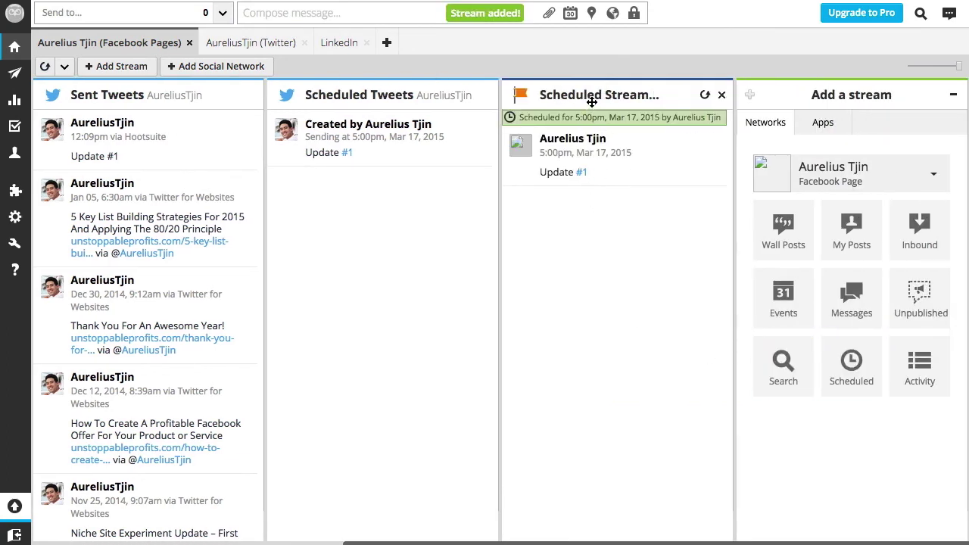
mouse_move(594, 150)
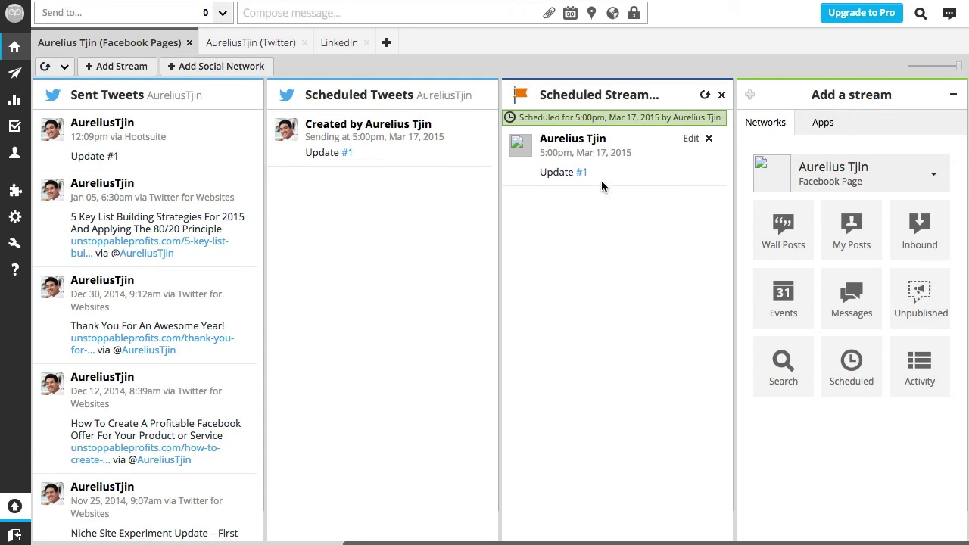
Add a Scheduled stream for the LinkedIn profile.
click(791, 181)
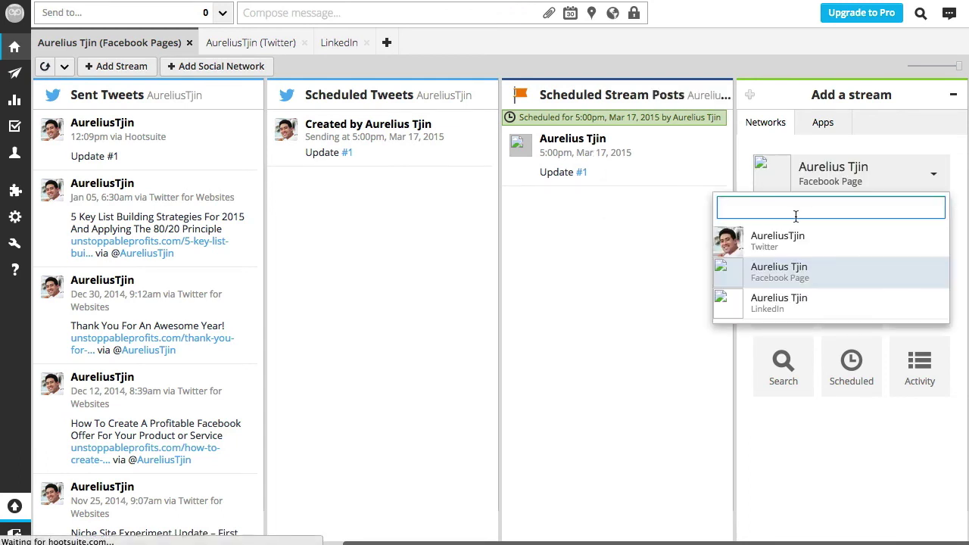
click(781, 310)
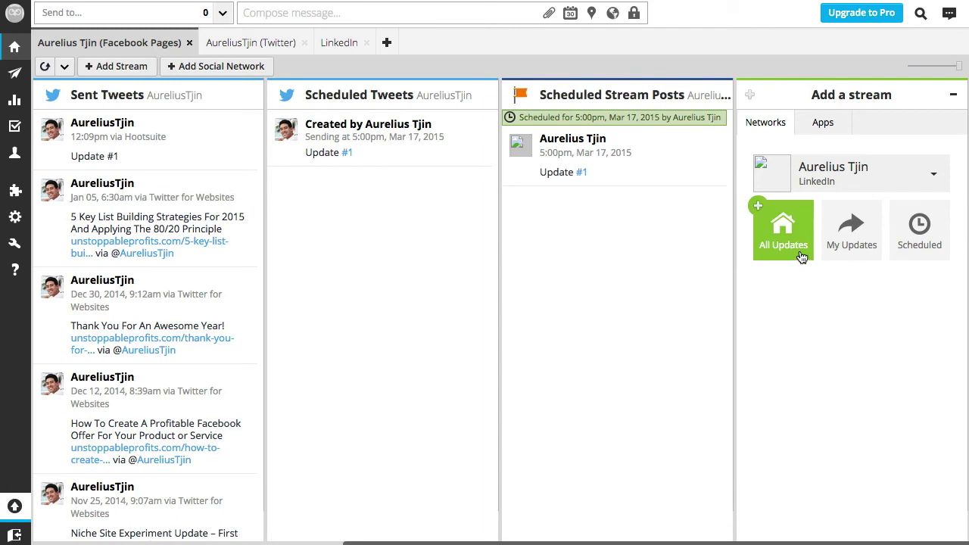
click(919, 229)
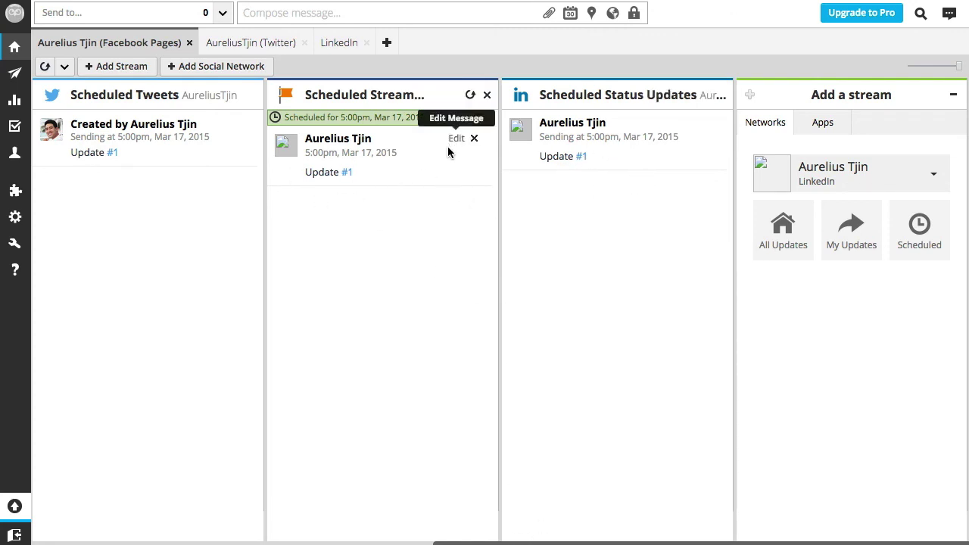
View the editing options of the Facebook Page's scheduled message and close them without saving.
click(455, 142)
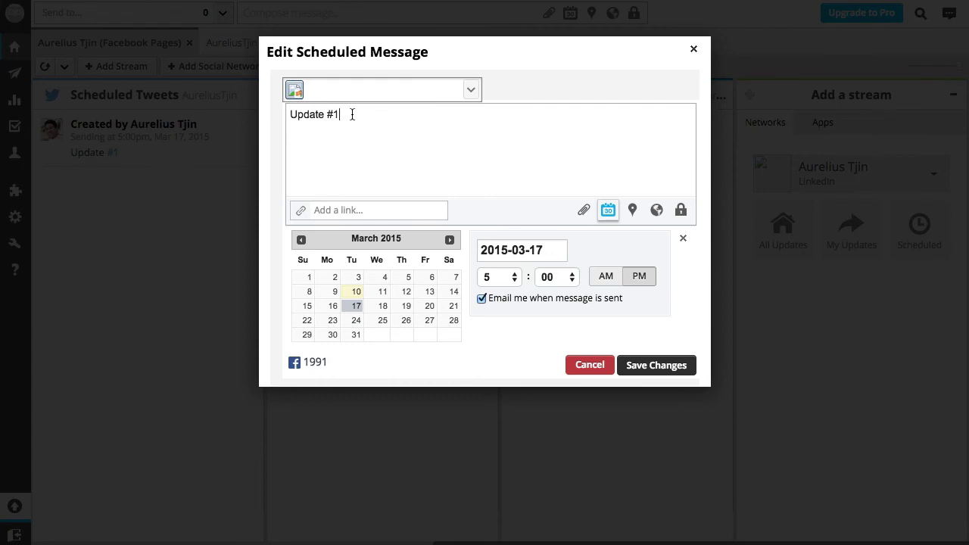
drag(352, 114, 295, 110)
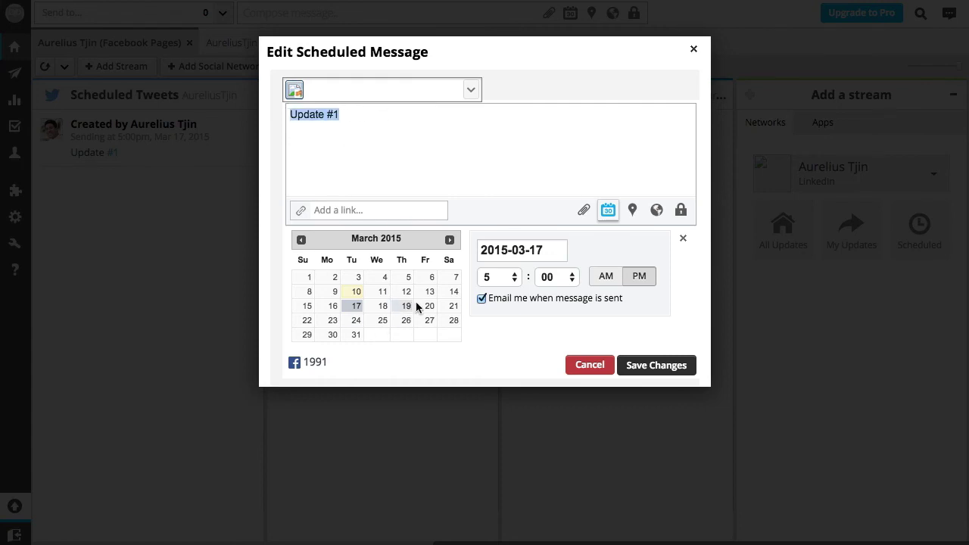
click(596, 366)
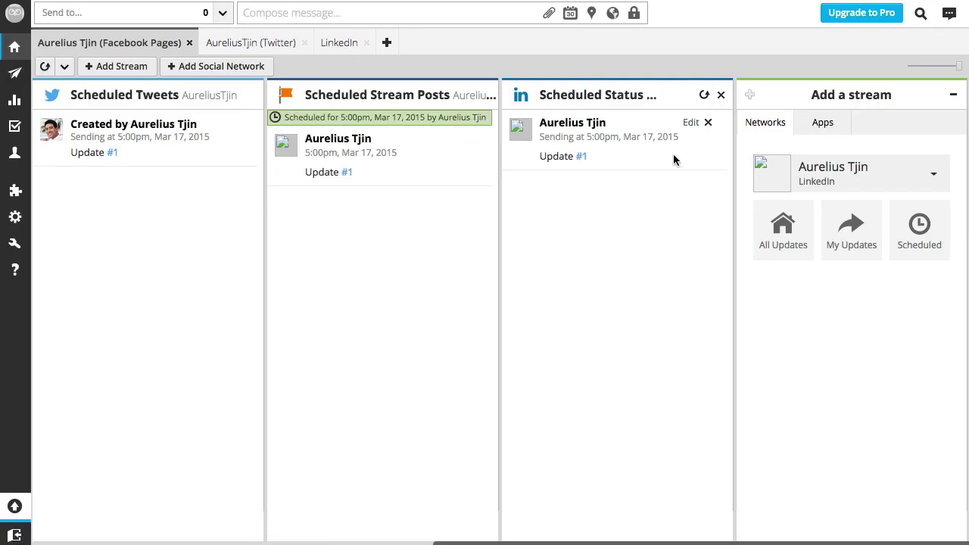
Delete the scheduled "Update #1" message from the LinkedIn, Facebook Page and Twitter scheduled streams, confirming each deletion.
click(709, 124)
click(569, 119)
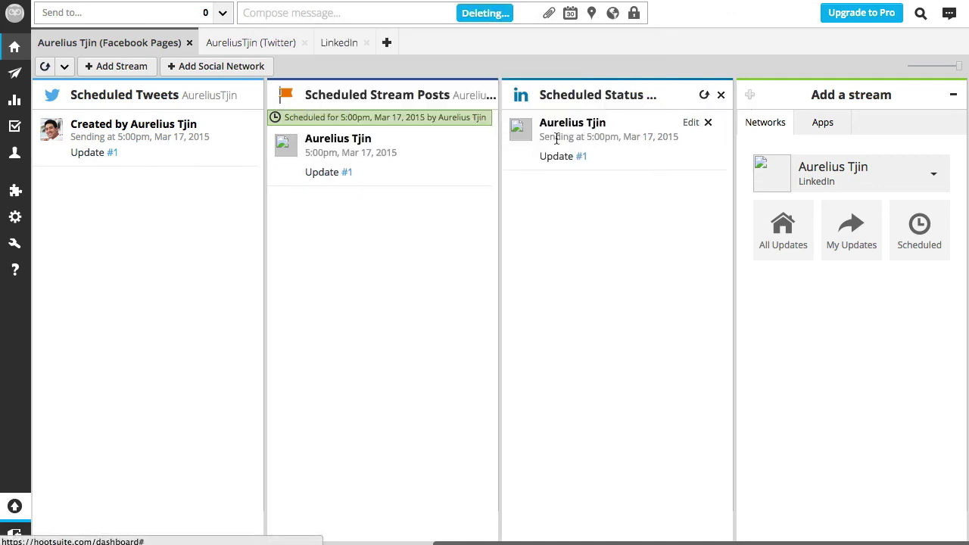
click(477, 138)
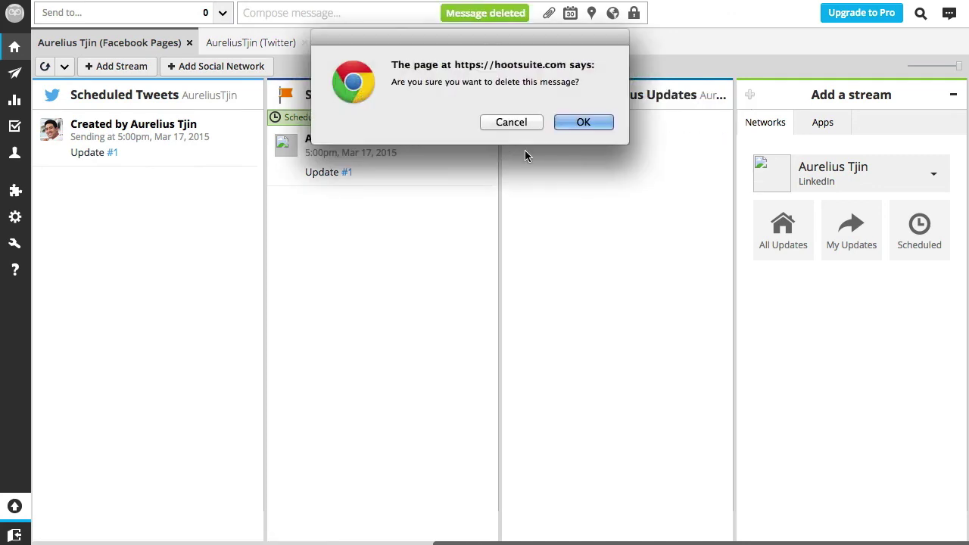
click(583, 123)
click(239, 122)
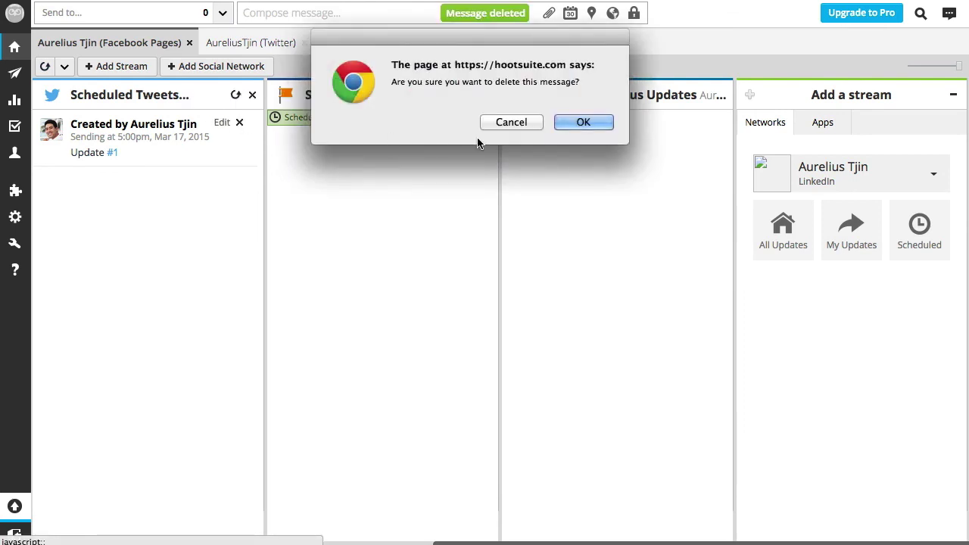
click(598, 122)
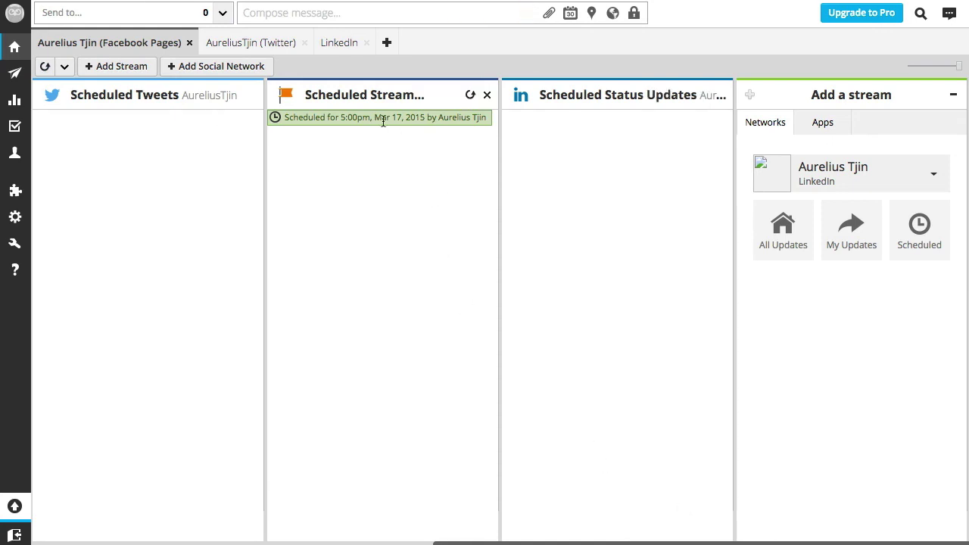
click(335, 15)
click(380, 261)
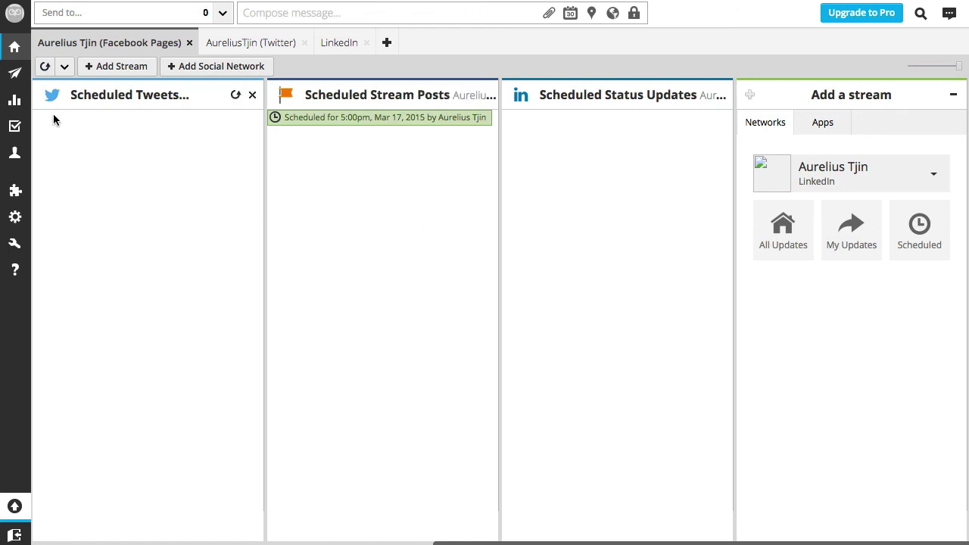
View the Publisher's scheduled messages section and the Analytics section with its report templates.
mouse_move(13, 80)
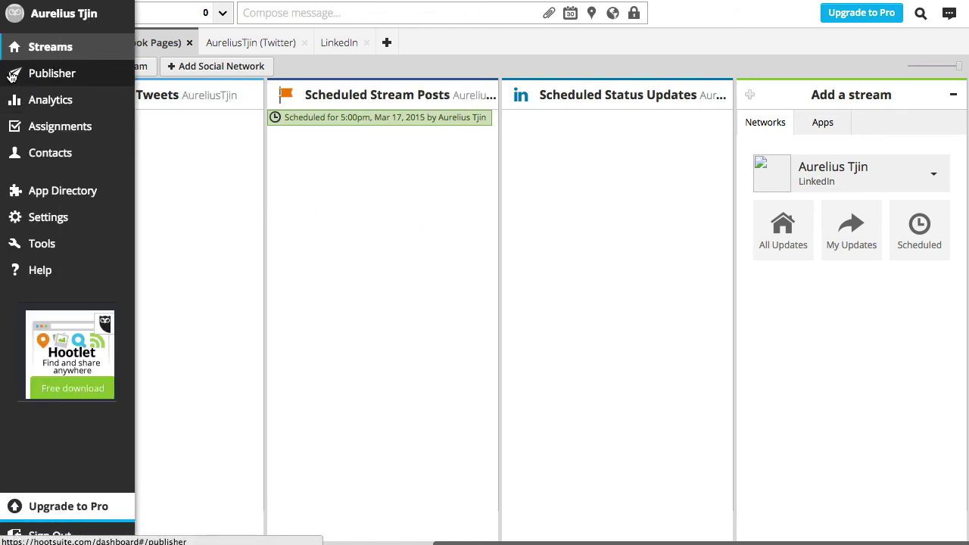
click(55, 78)
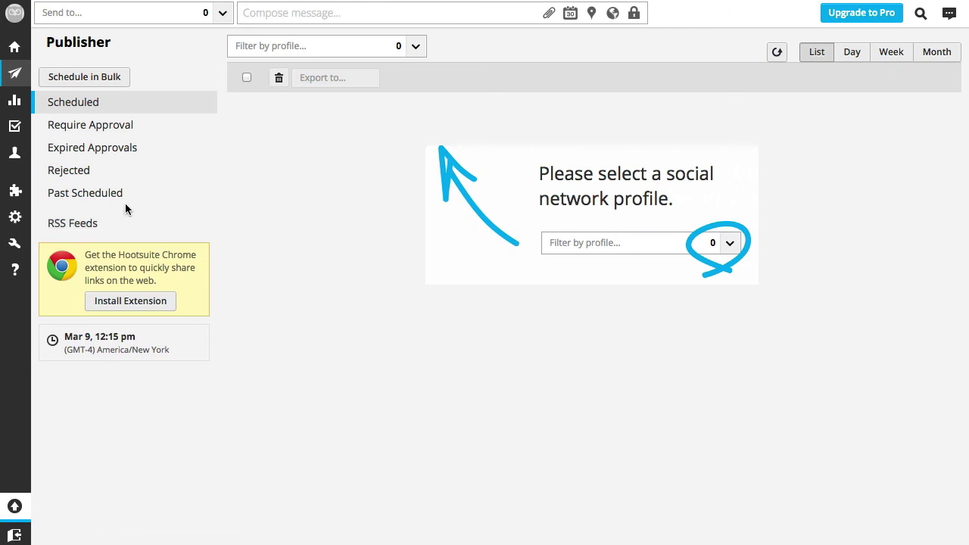
click(23, 107)
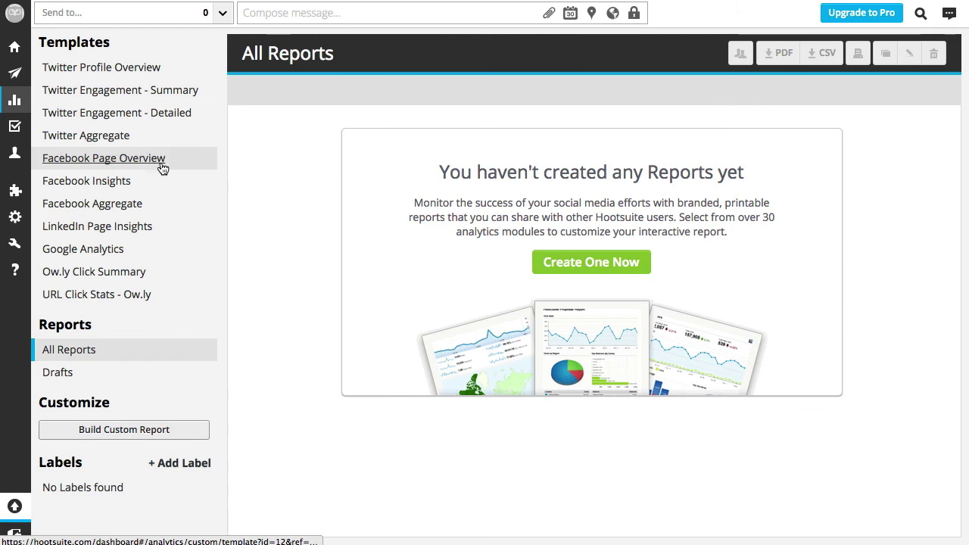